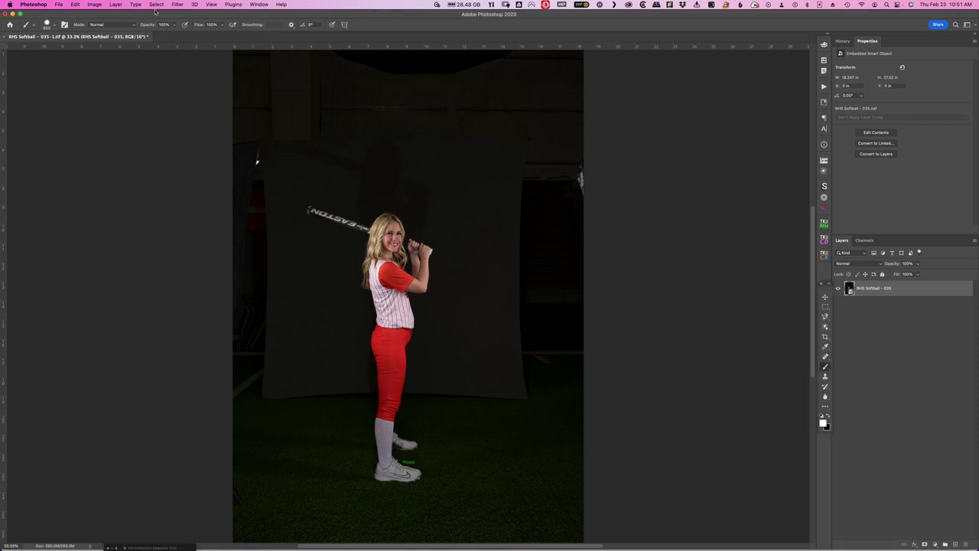
Step: Select the softball player with Select Subject and add the bat barrel to the selection with the Object Selection tool
click(156, 4)
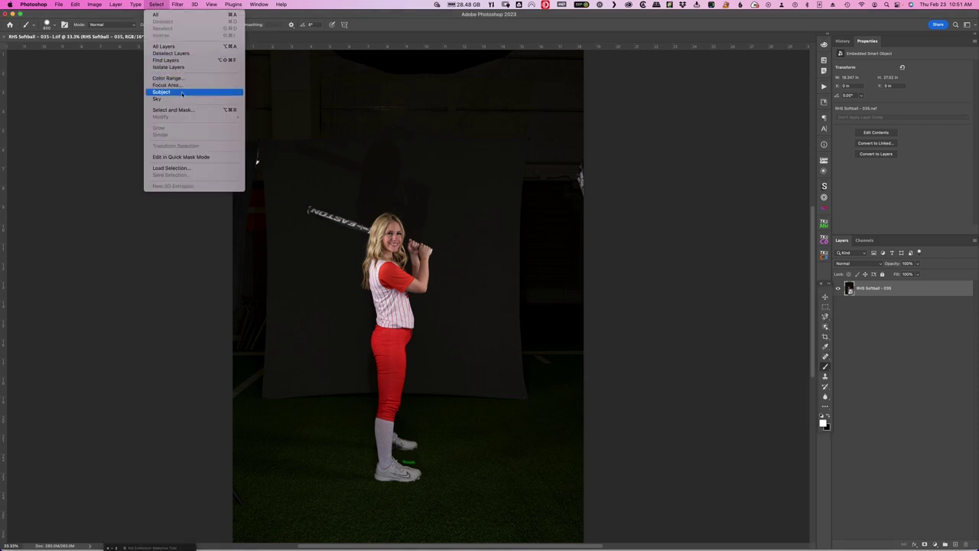
click(180, 92)
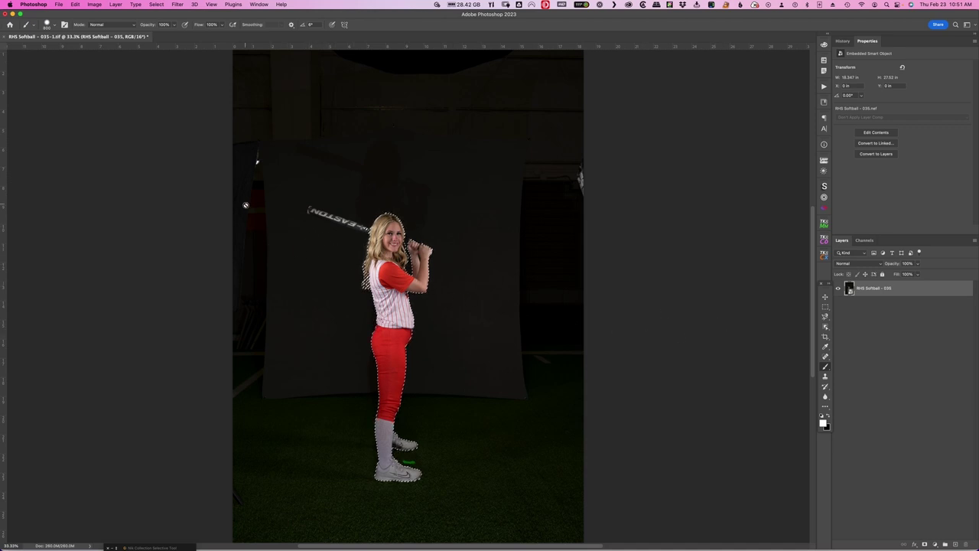
click(825, 326)
click(825, 326)
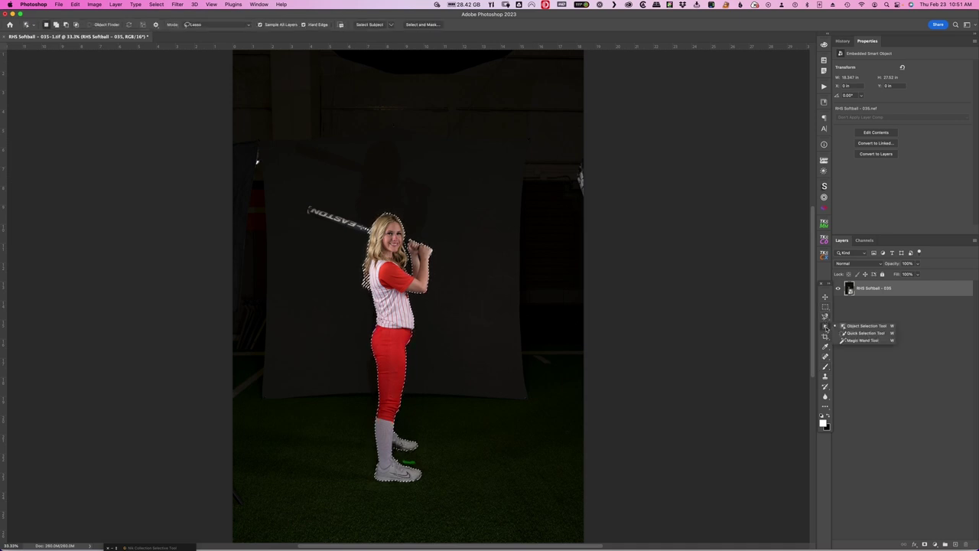
click(873, 327)
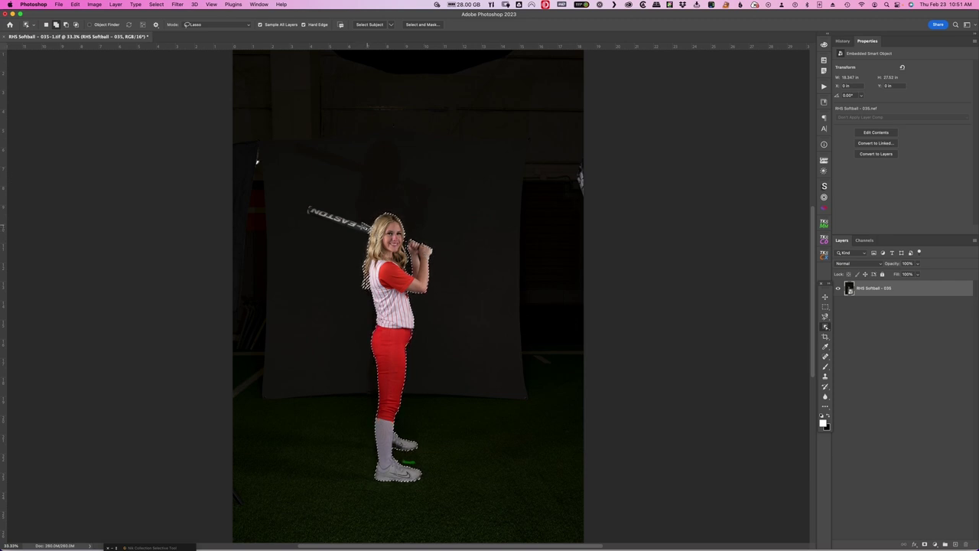
mouse_move(344, 217)
mouse_down()
mouse_move(302, 208)
mouse_move(318, 226)
mouse_move(348, 235)
mouse_up()
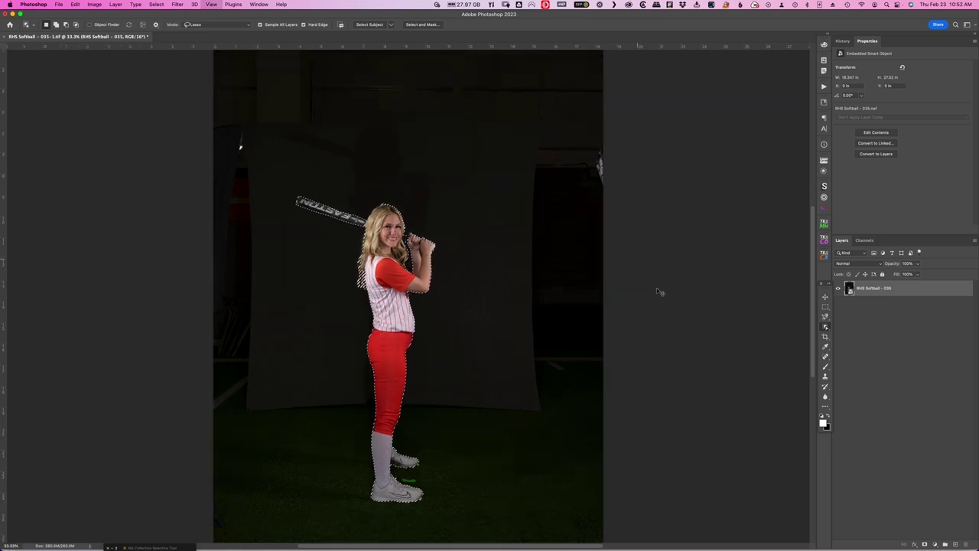
Step: Add the missed areas on the player's hands and on the jersey front below the elbow to the selection
key(super+plus)
key(super+plus)
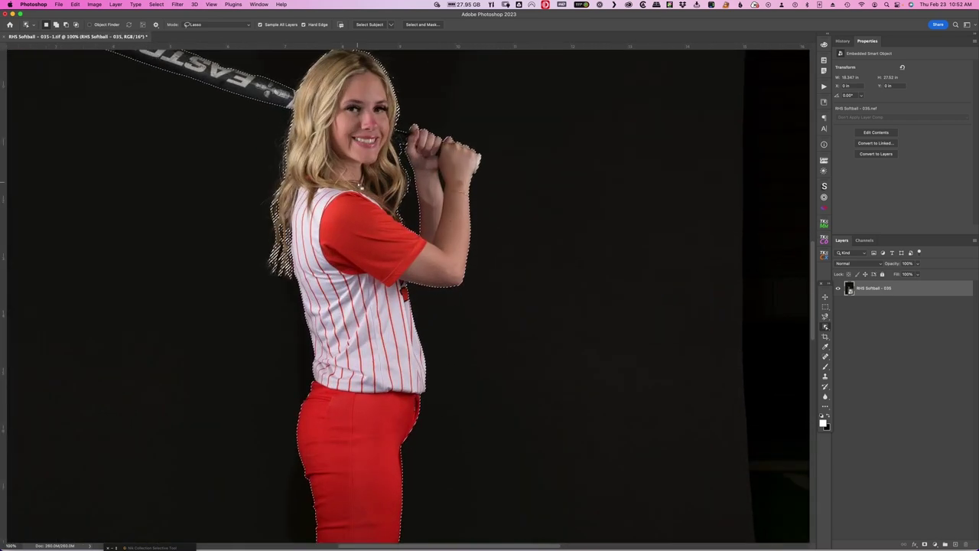
drag(332, 174, 413, 181)
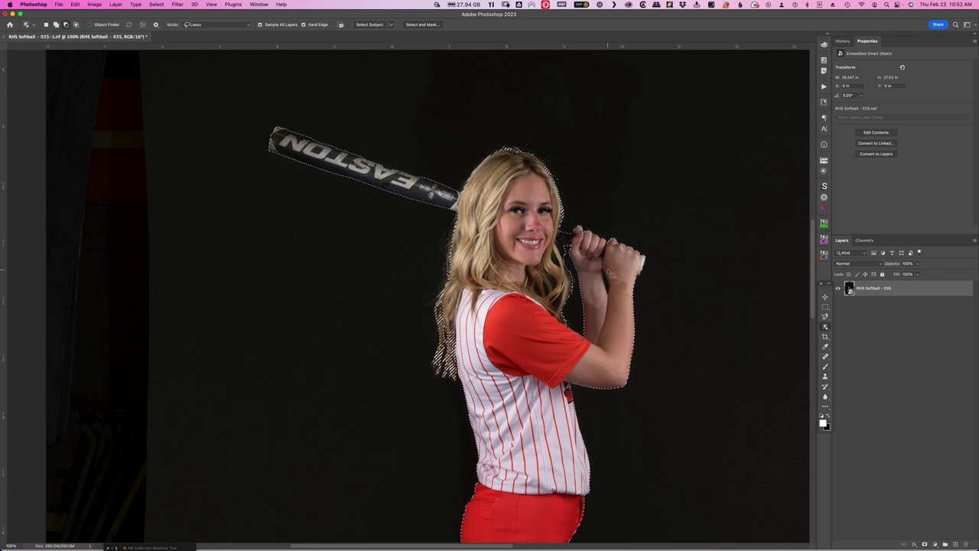
mouse_move(604, 268)
mouse_down()
mouse_move(605, 298)
mouse_move(605, 269)
mouse_up()
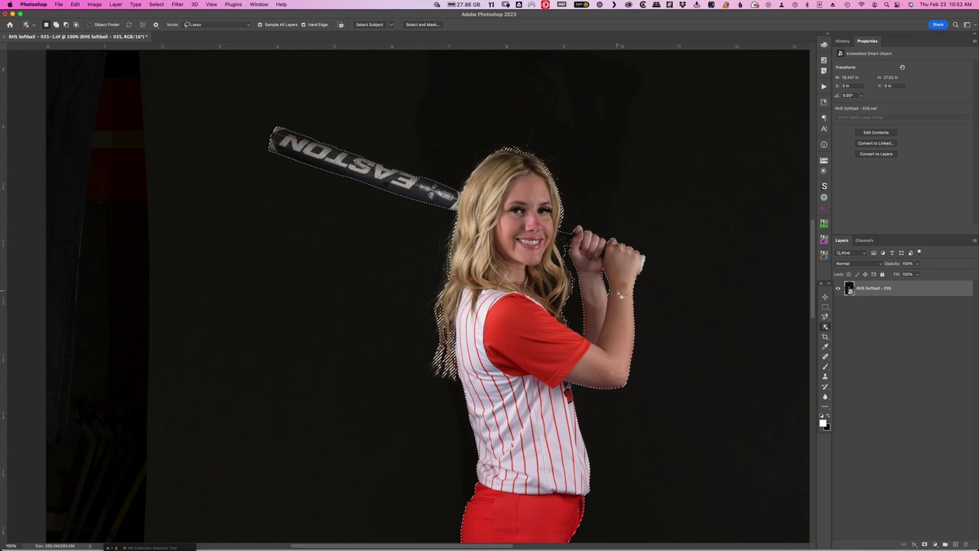
key(shift)
scroll(540, 359, down, 5)
scroll(523, 253, down, 1)
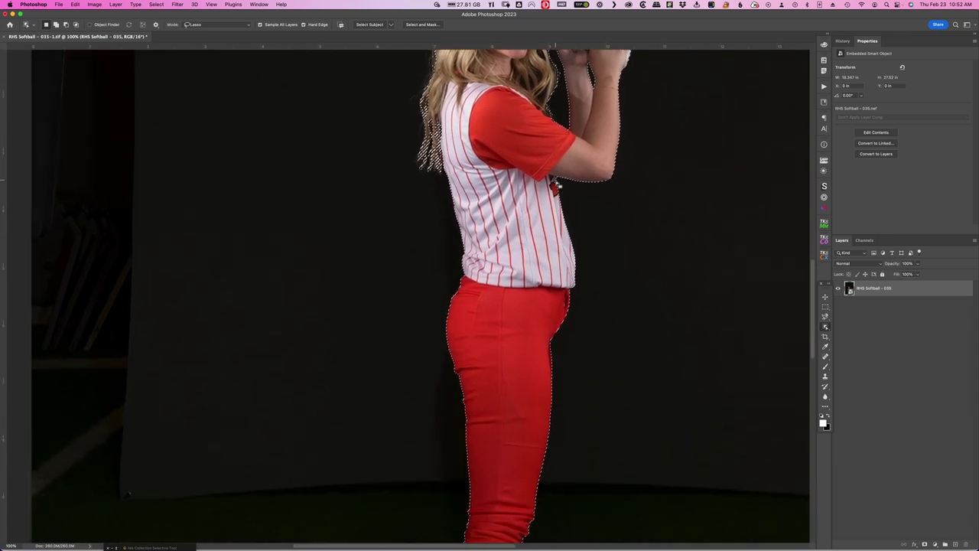
key(shift)
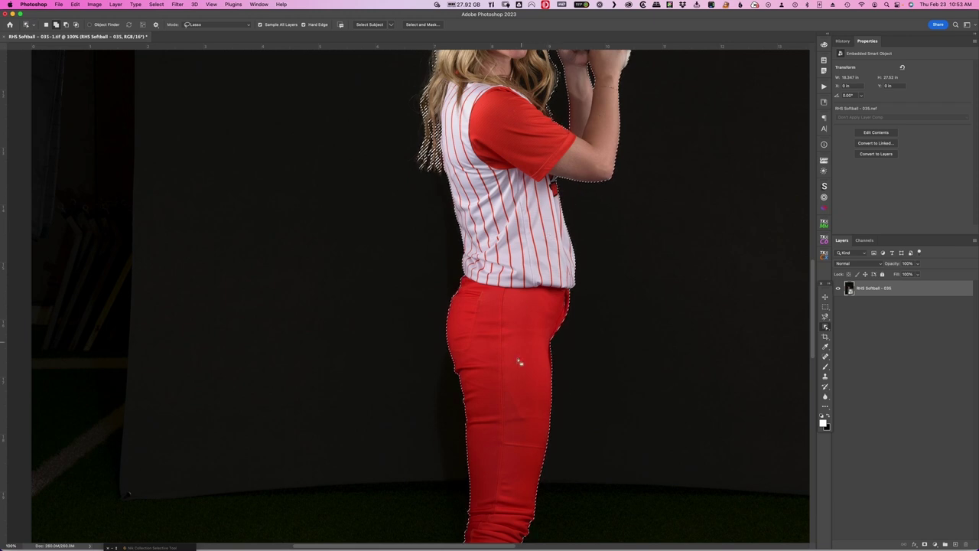
Step: Refine the hair edge beside the neck with the Refine Edge Brush in Select and Mask, and output to a new layer with layer mask
drag(505, 386, 526, 84)
drag(501, 324, 501, 295)
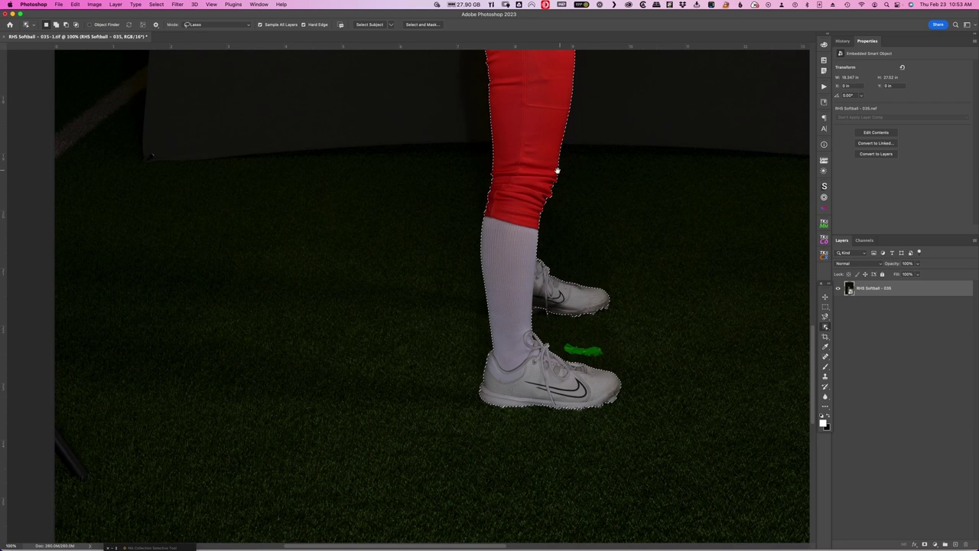
drag(531, 118, 522, 433)
drag(504, 167, 502, 327)
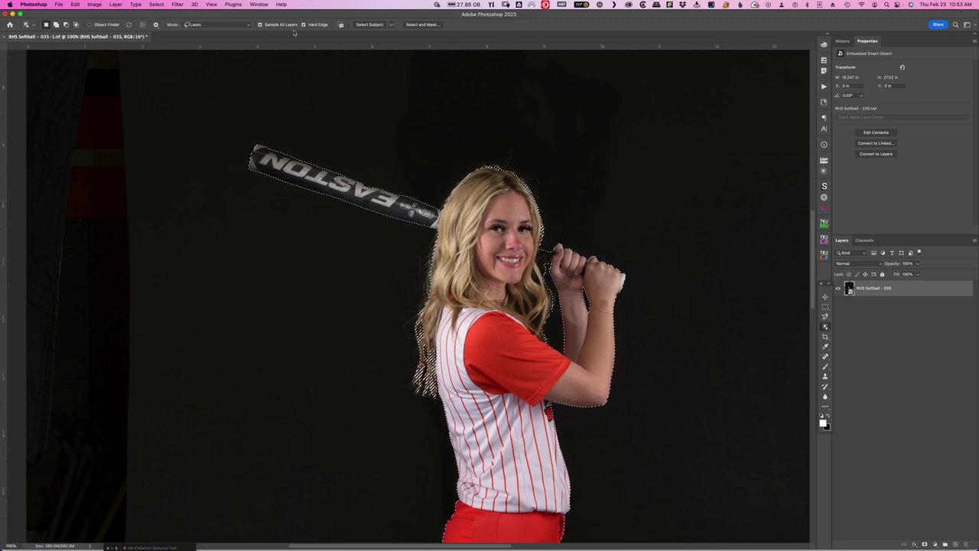
click(156, 5)
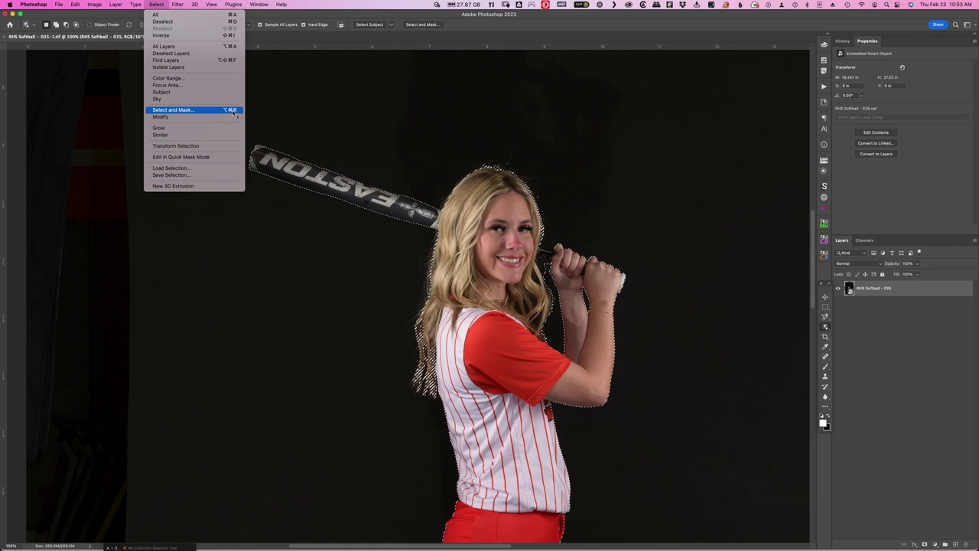
click(192, 112)
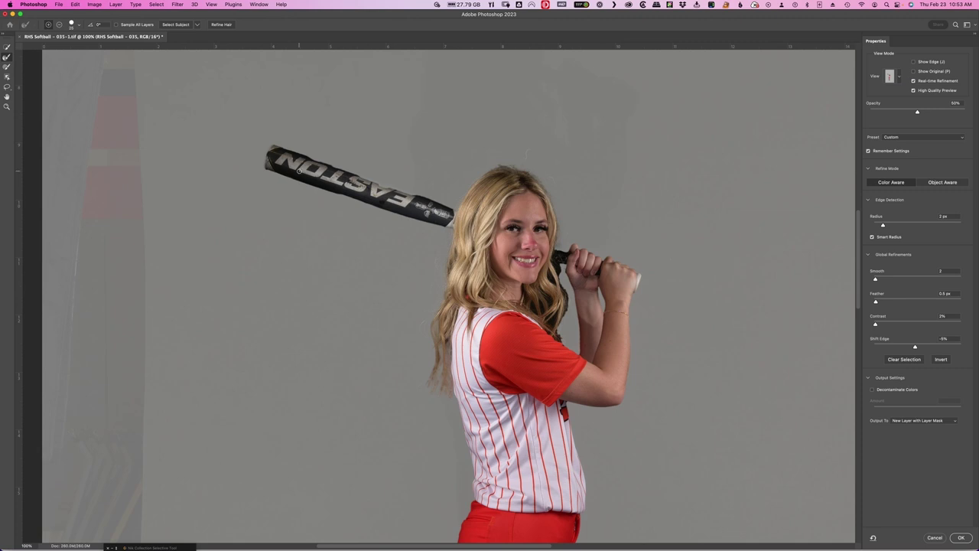
click(6, 59)
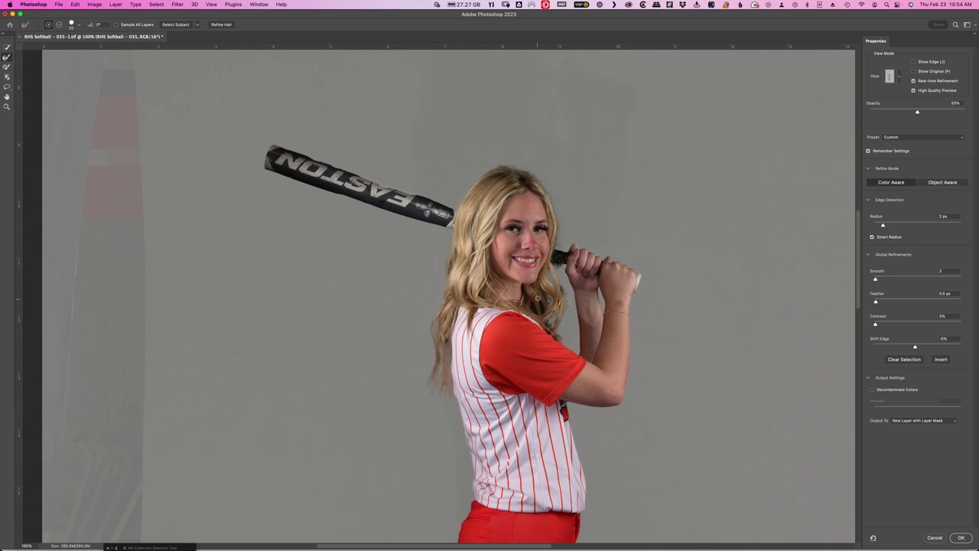
drag(544, 293, 548, 306)
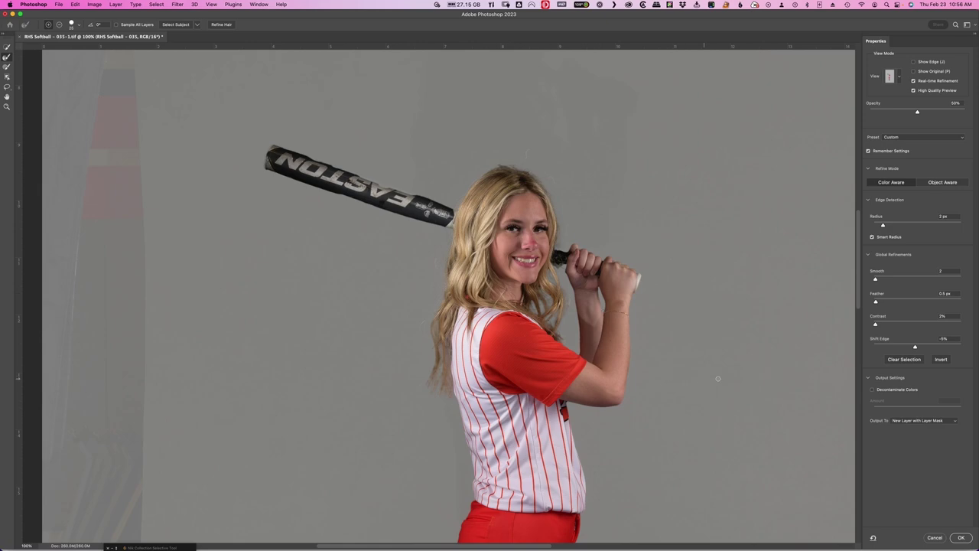
click(960, 536)
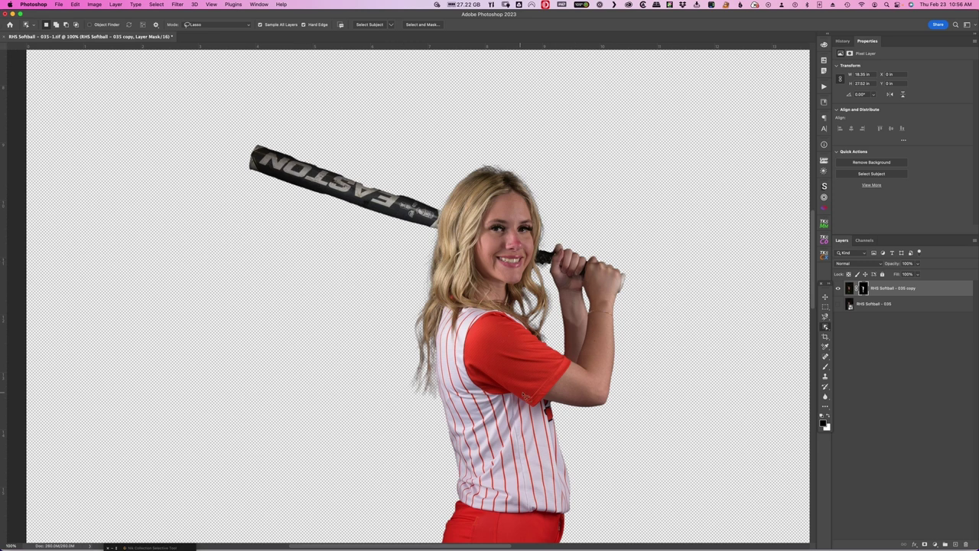
Step: Check the cutout from the shoes up to the bat and rotate the canvas view to -42°
drag(529, 397, 445, 230)
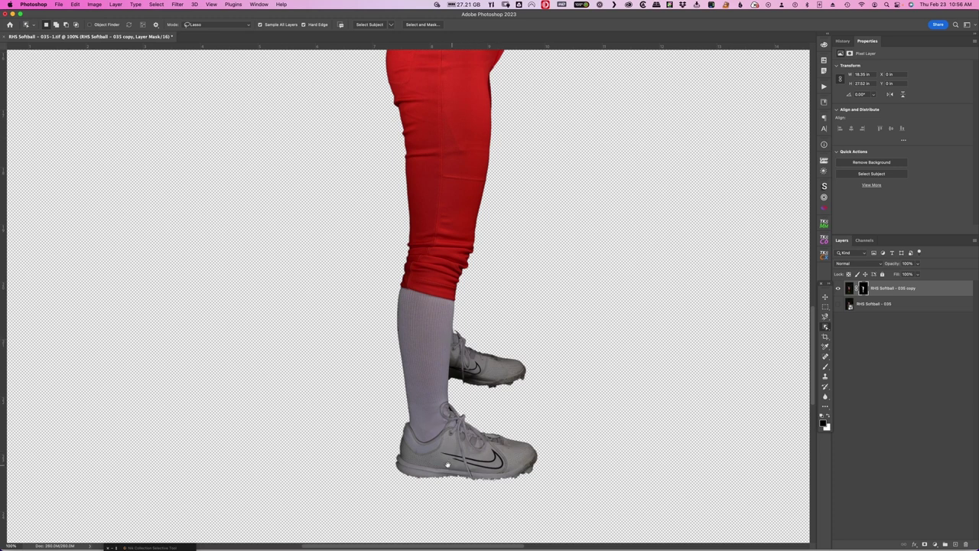
scroll(459, 148, up, 15)
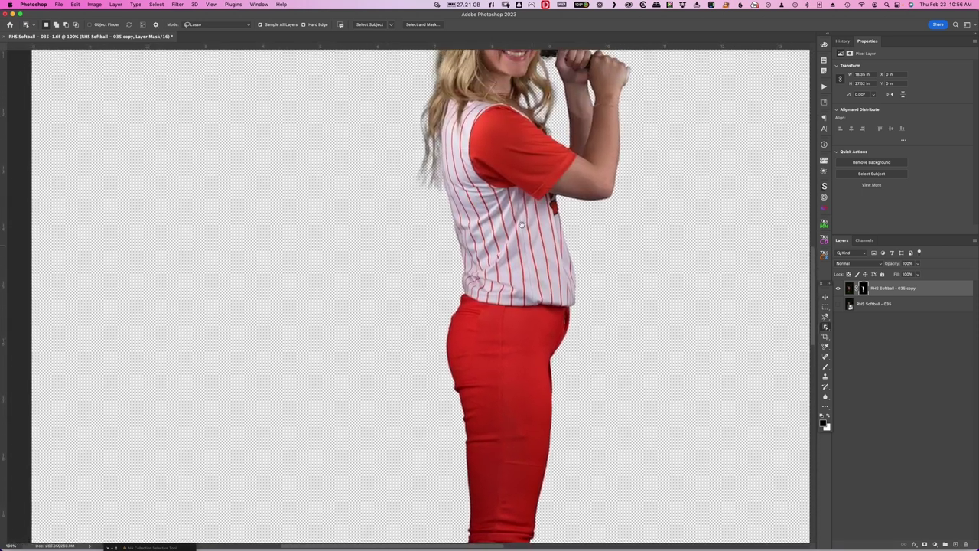
scroll(547, 389, down, 1)
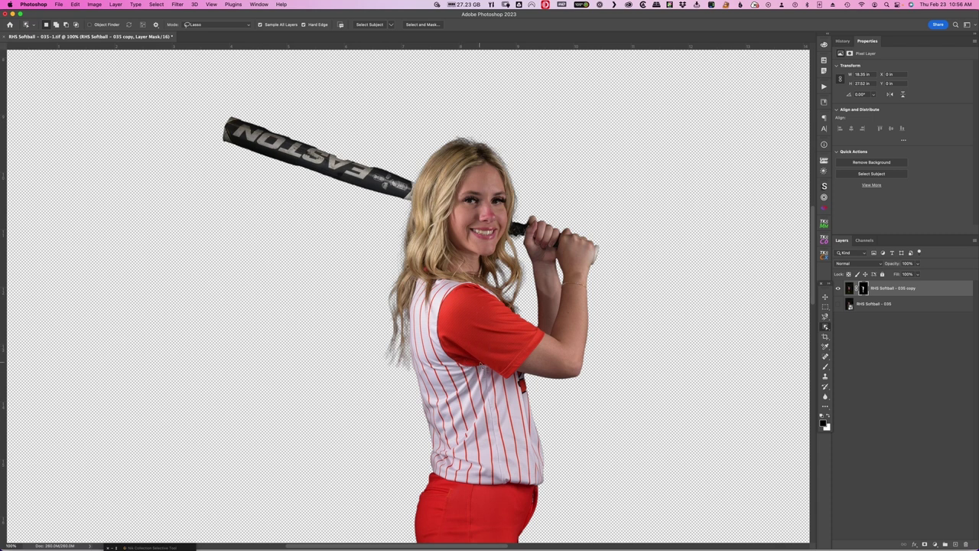
drag(482, 303, 658, 364)
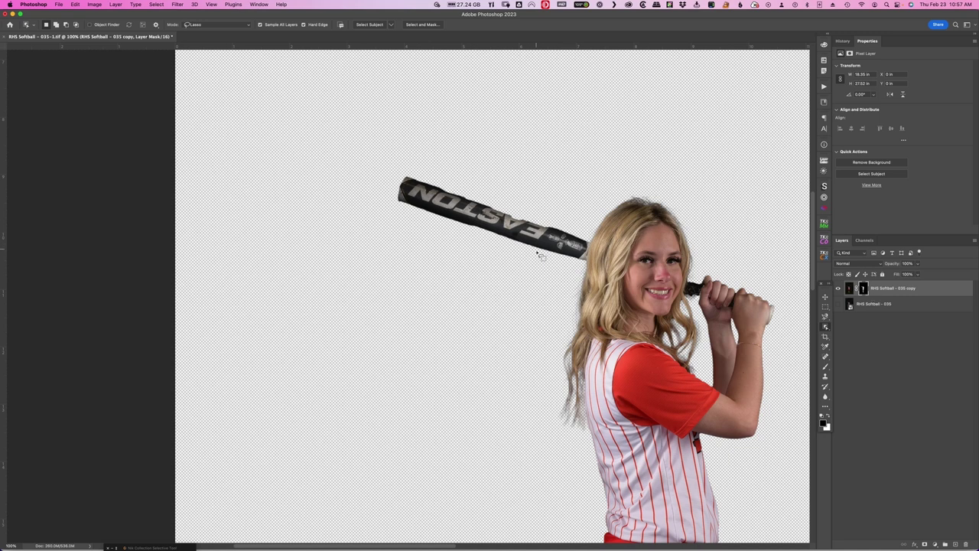
key(r)
mouse_move(673, 198)
mouse_down()
mouse_move(578, 98)
mouse_move(528, 95)
mouse_move(513, 108)
mouse_up()
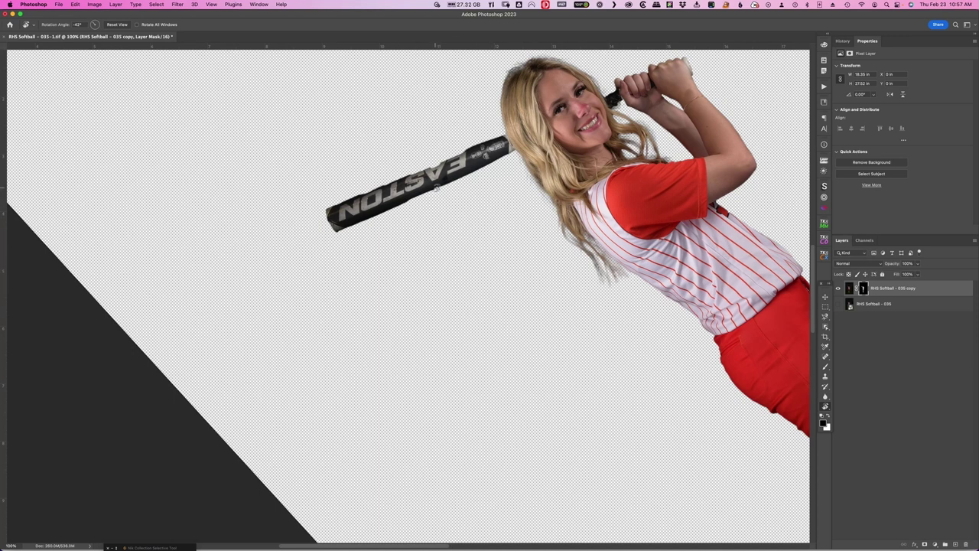
Step: Clean up the bat barrel's edges on the layer mask with a brush about 91 px wide, painting black to hide and white to restore
key(b)
key(bracketleft)
key(bracketleft)
key(bracketleft)
key(bracketleft)
key(bracketleft)
key(bracketleft)
key(bracketleft)
key(bracketleft)
key(bracketleft)
key(bracketleft)
key(bracketleft)
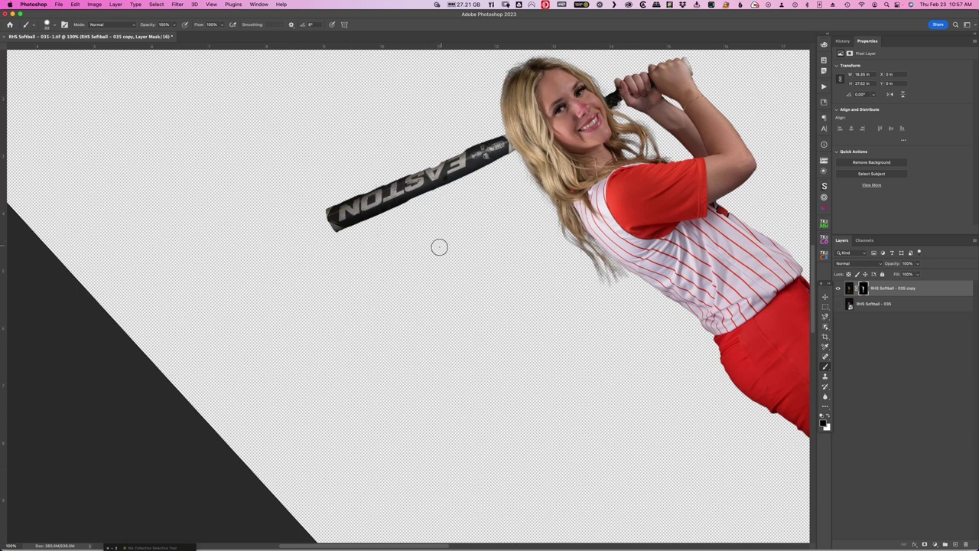
drag(444, 237, 447, 245)
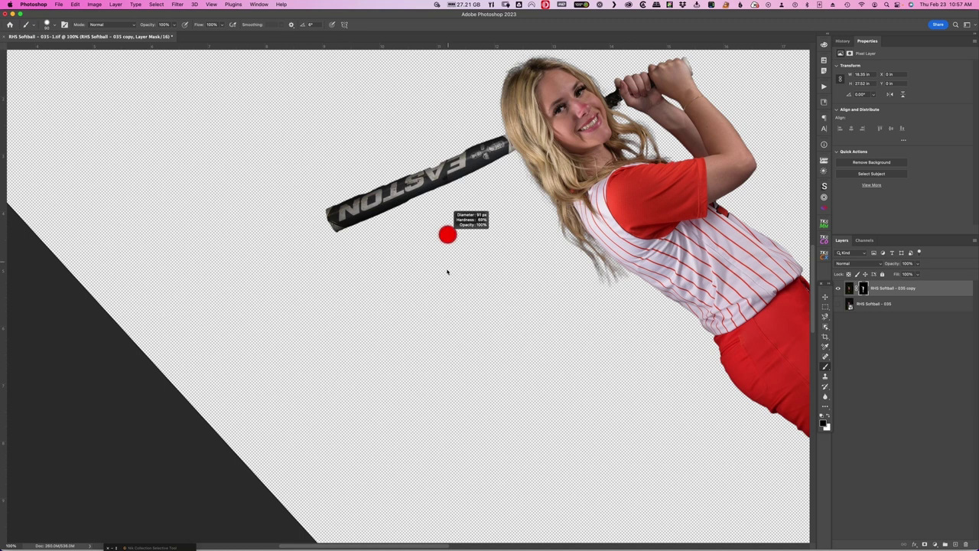
drag(448, 274, 472, 266)
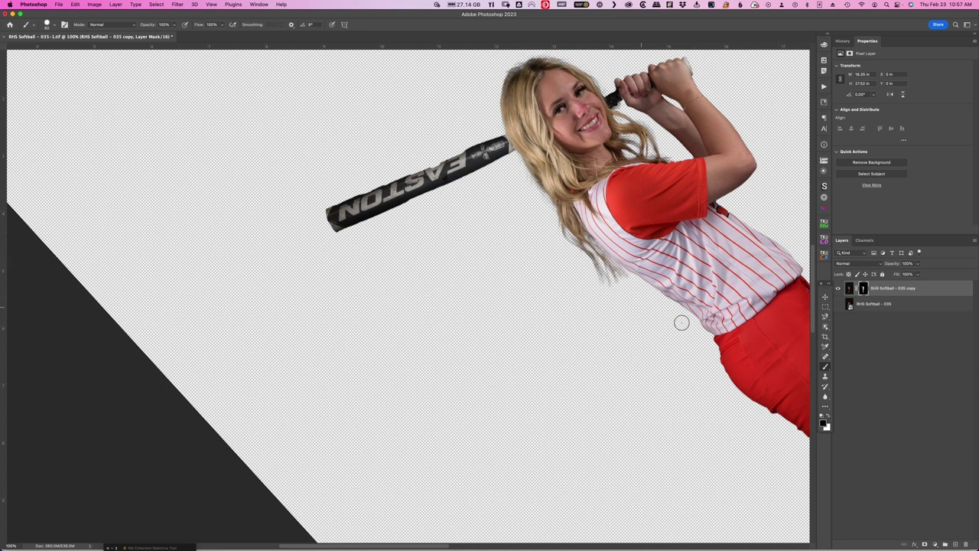
key(x)
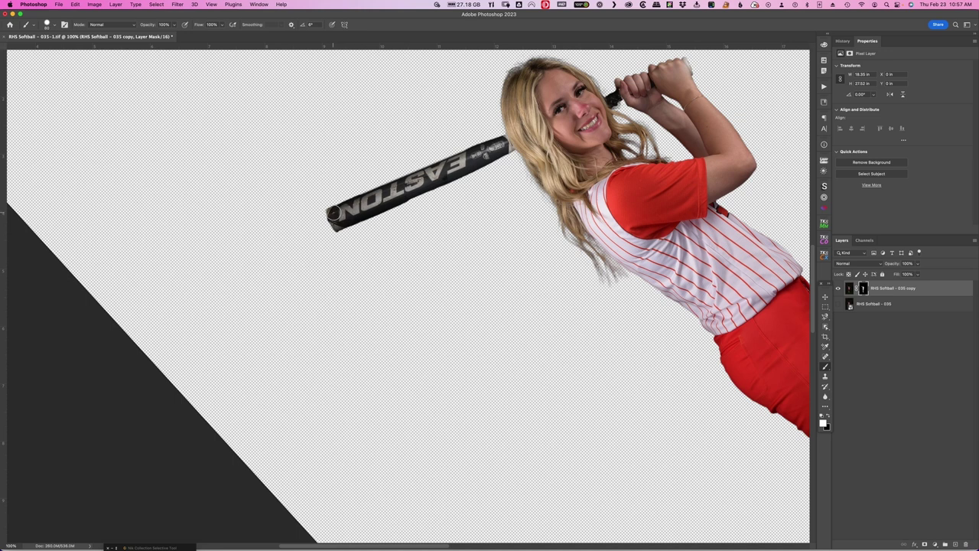
click(475, 155)
key(x)
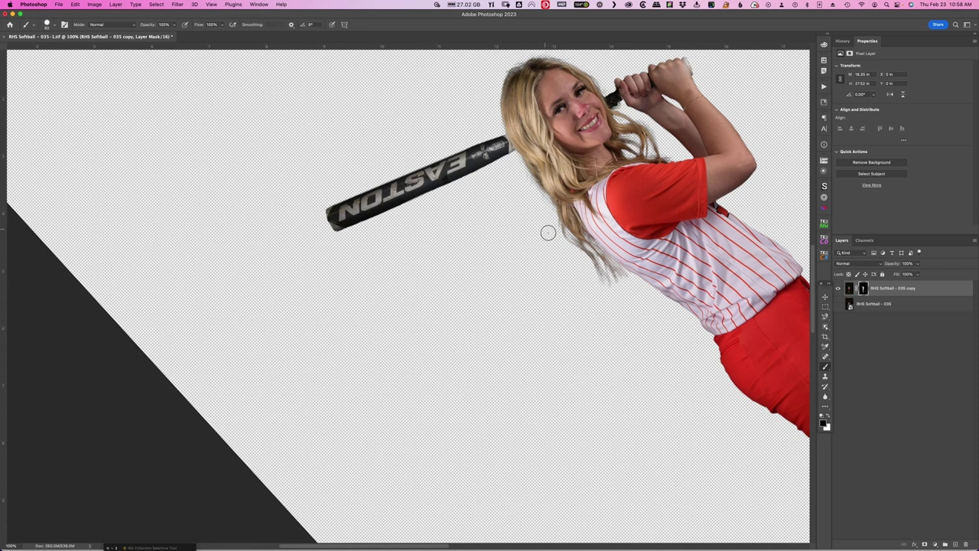
Step: Clean up the mask around the bat handle between the hair and hands with a smaller brush, and rotate the canvas view back to 0°
drag(553, 222, 420, 257)
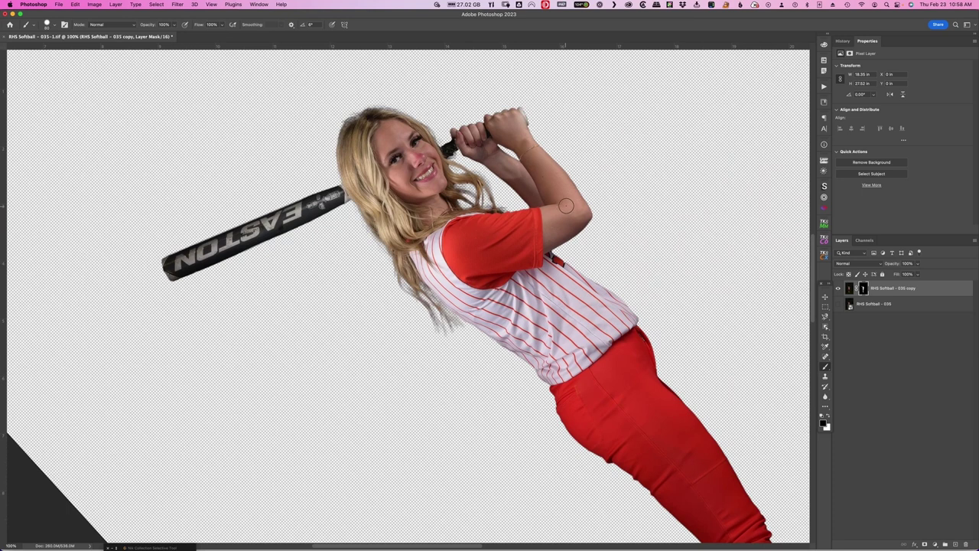
key(super+equal)
scroll(569, 194, down, 3)
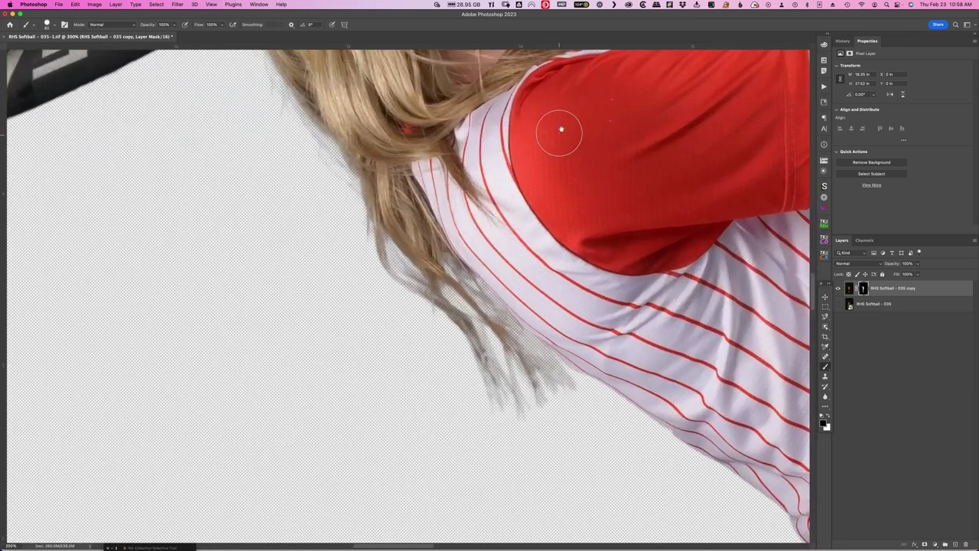
scroll(566, 134, down, 5)
drag(612, 143, 452, 272)
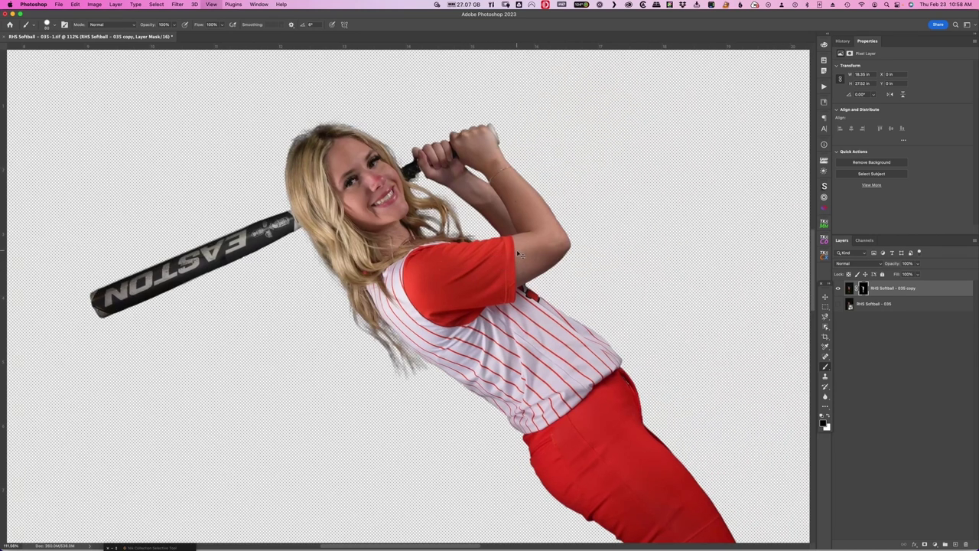
key(super+equal)
scroll(520, 192, up, 5)
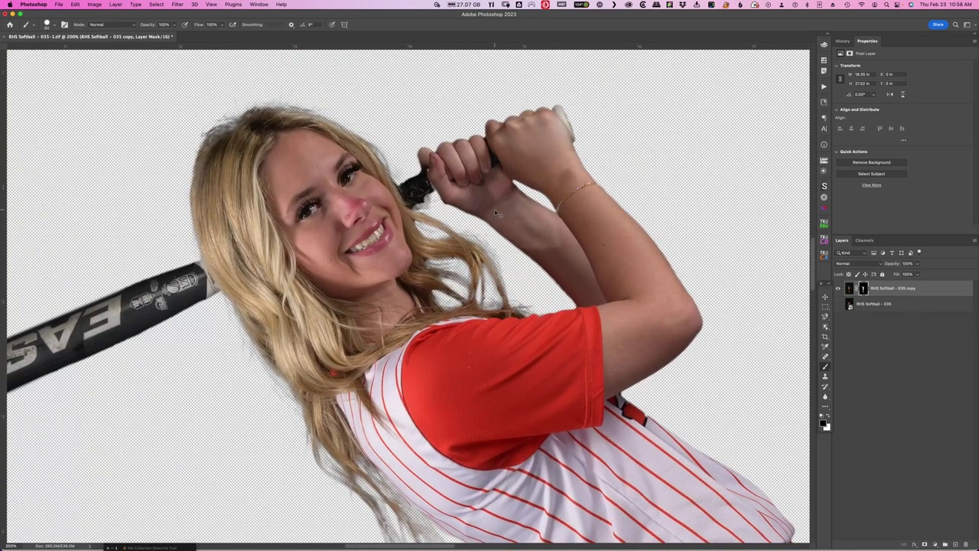
key(super+equal)
scroll(499, 167, up, 3)
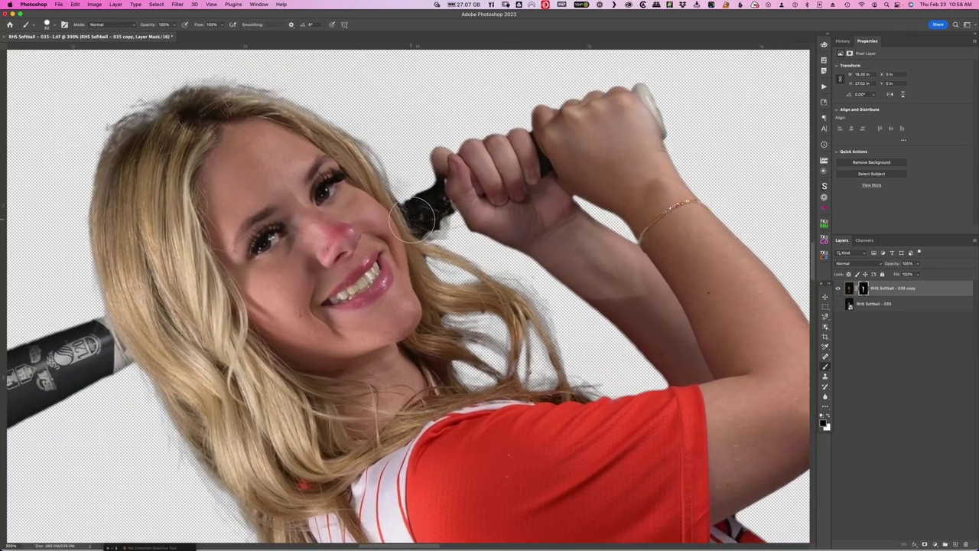
key(bracketleft)
key(bracketleft)
key(bracketleft)
key(bracketleft)
mouse_move(448, 201)
mouse_down()
mouse_move(436, 202)
mouse_move(464, 194)
mouse_move(449, 182)
mouse_move(449, 201)
mouse_move(480, 201)
mouse_move(456, 203)
mouse_move(427, 234)
mouse_move(447, 231)
mouse_up()
key(x)
key(x)
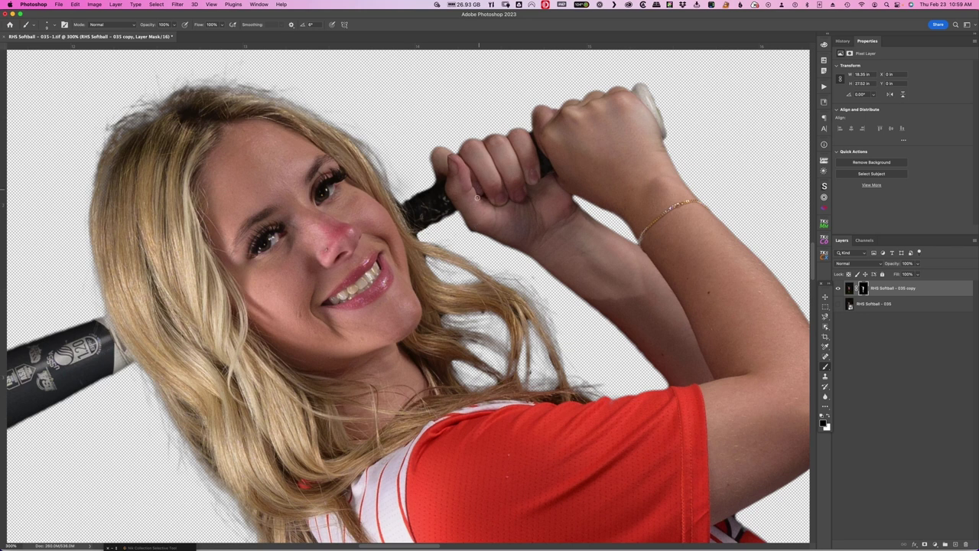
key(r)
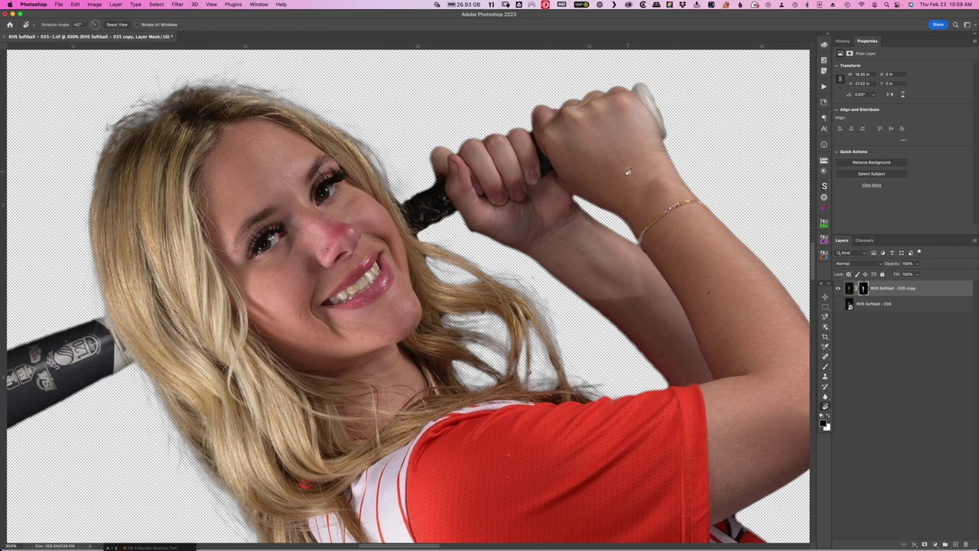
drag(631, 166, 678, 342)
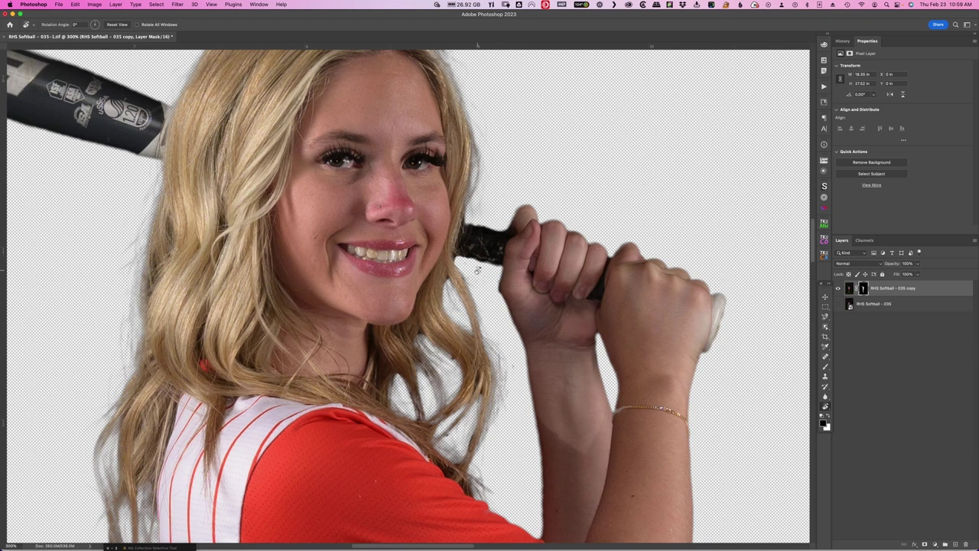
Step: Set the Brush tool to 10% opacity and inspect the mask edges around the arms, jersey, hair and bat
key(b)
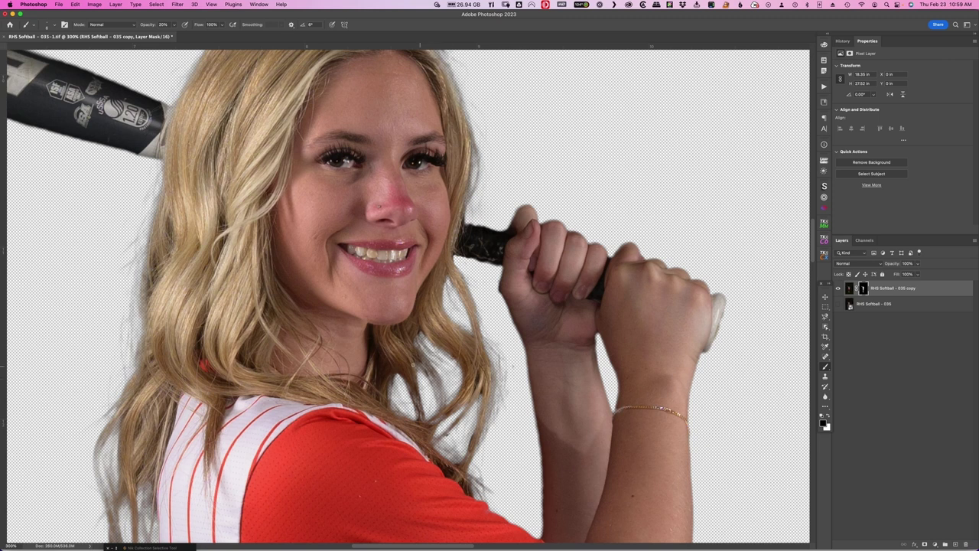
scroll(503, 416, down, 5)
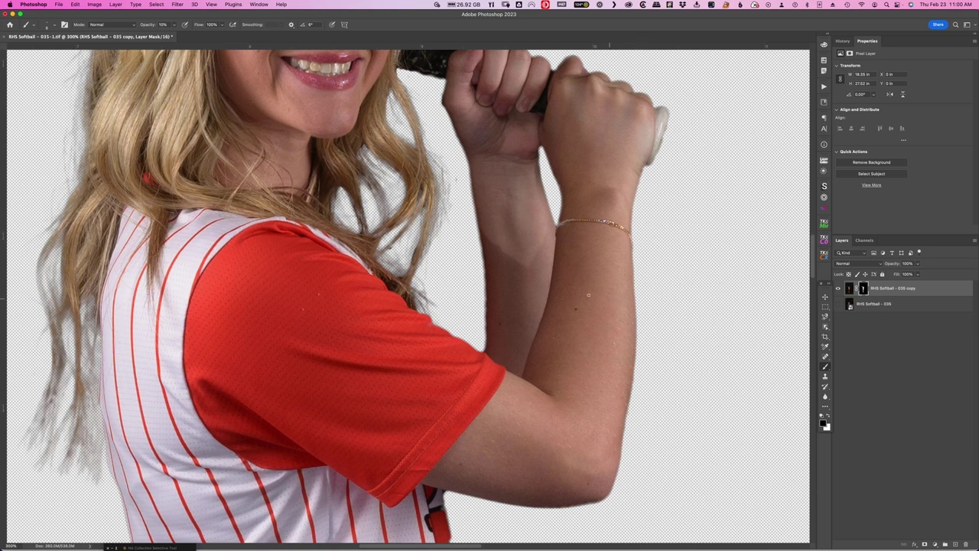
scroll(442, 253, down, 5)
scroll(585, 225, up, 8)
scroll(559, 252, up, 5)
scroll(535, 344, left, 6)
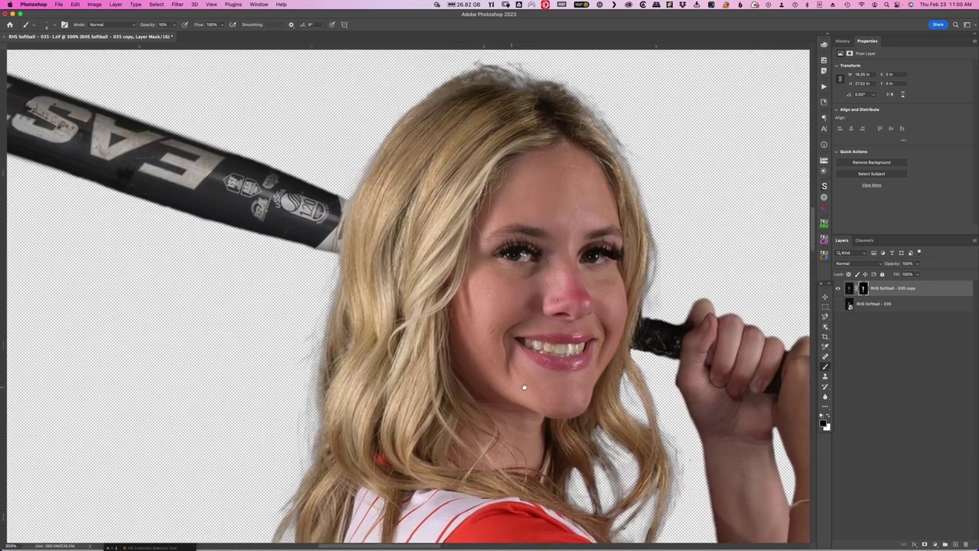
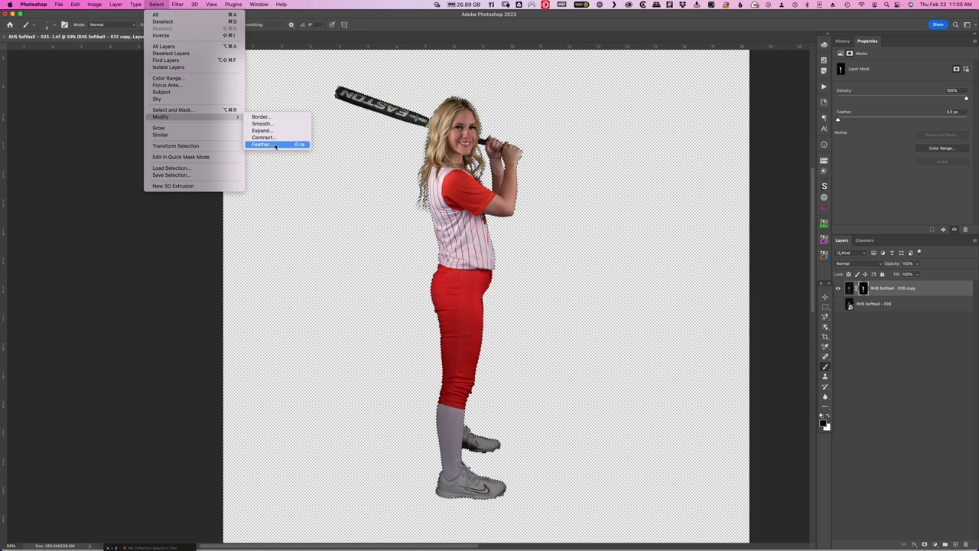
Step: Feather the inverted selection around the player by 2 pixels, and set the brush to 250 px at 100% opacity
click(273, 144)
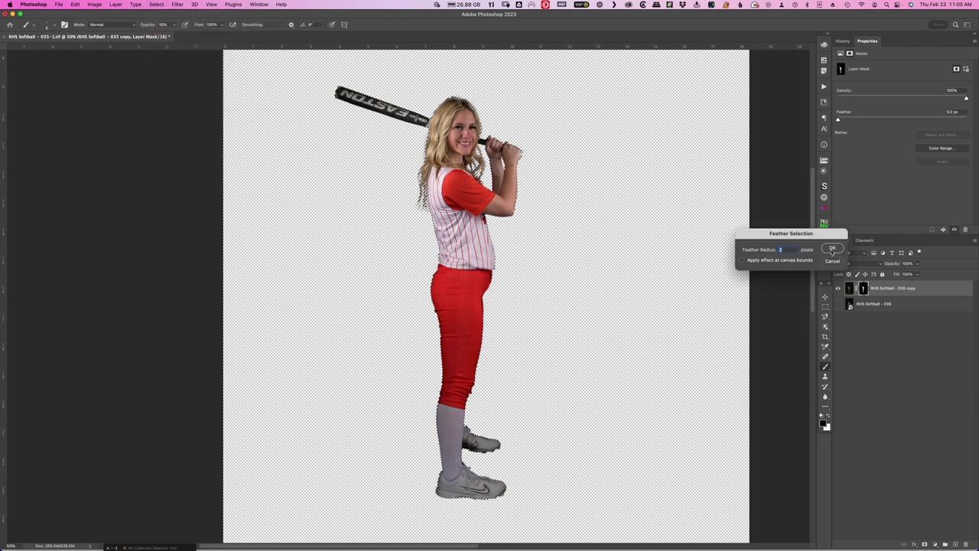
click(832, 249)
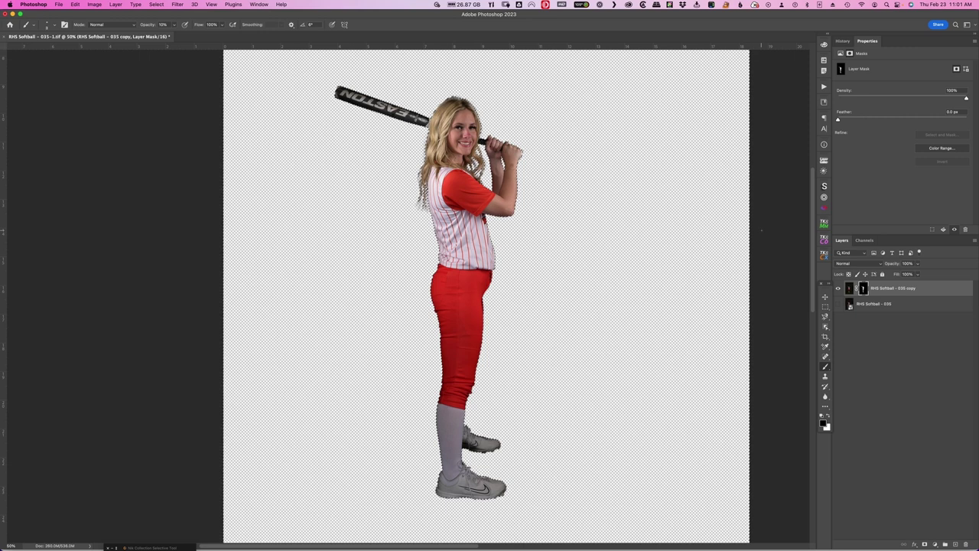
key(bracketright)
key(bracketright)
key(bracketright)
key(bracketright)
key(bracketright)
key(bracketright)
key(bracketright)
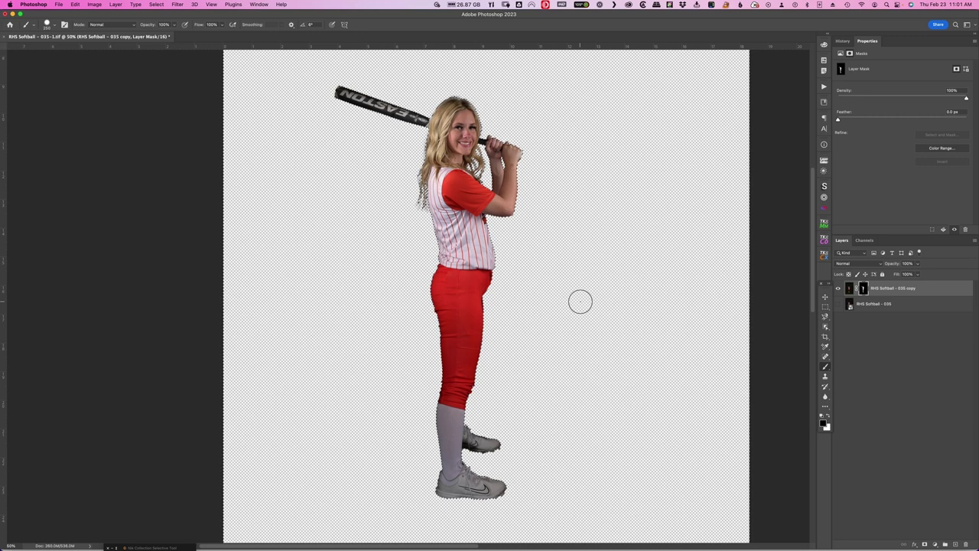
key(0)
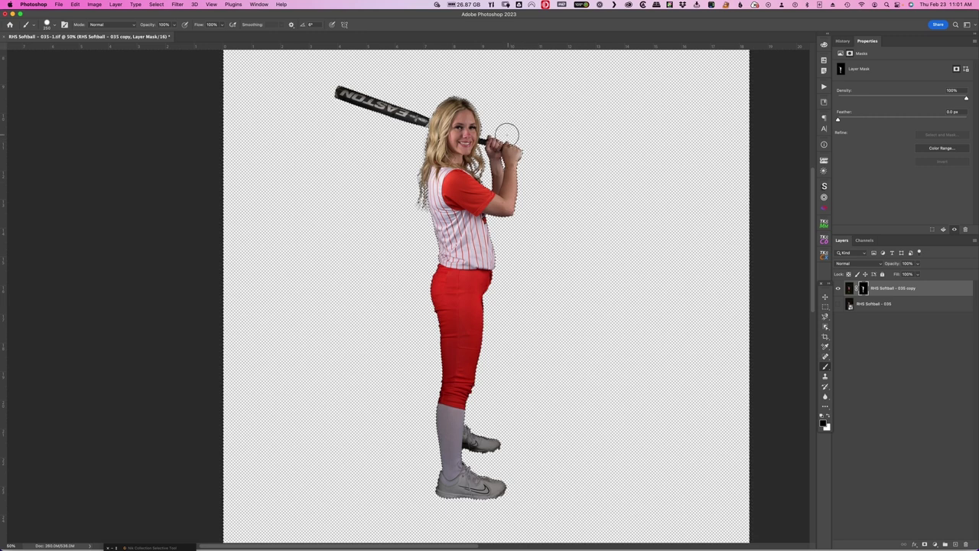
Step: Paint black on the layer mask along the player's outline from the bat to the shoes, within the feathered selection
key(super+equal)
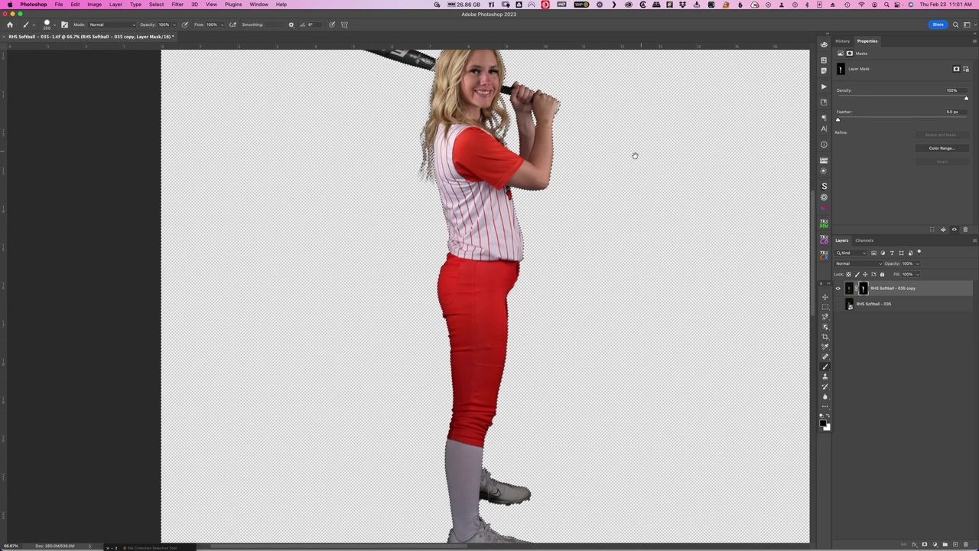
drag(635, 156, 594, 240)
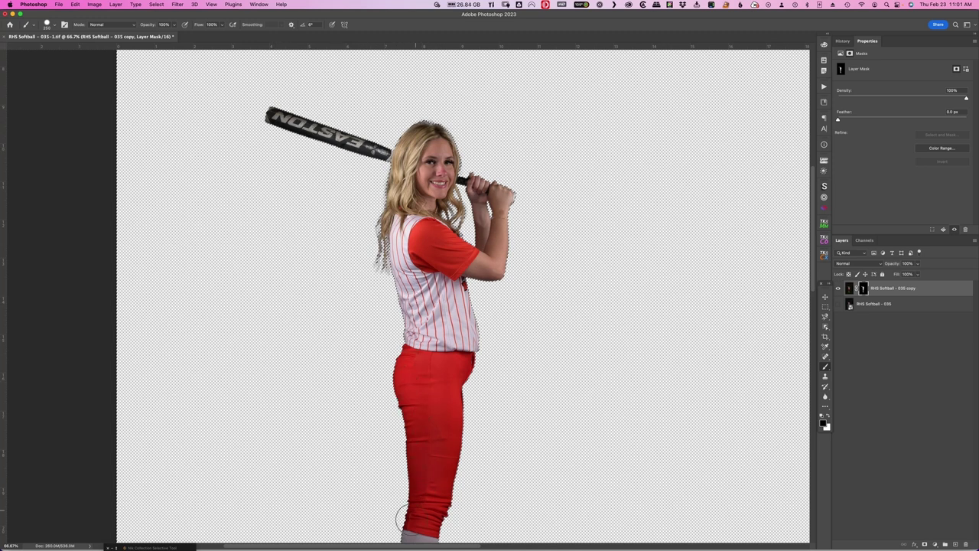
scroll(636, 298, down, 5)
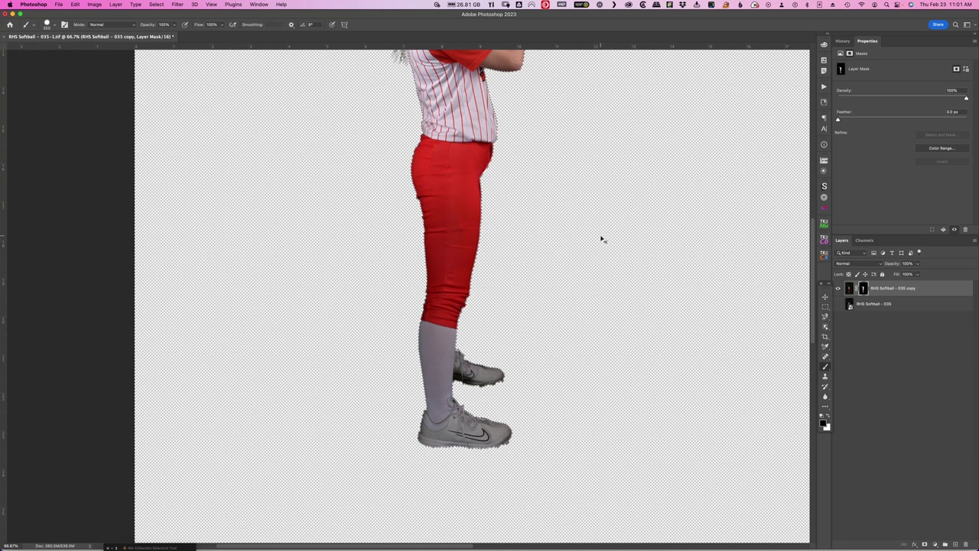
Step: Examine the mask edge around the pants cuff and sock up close, and reduce the brush to 40 px
key(super+1)
key(super+equal)
key(super+equal)
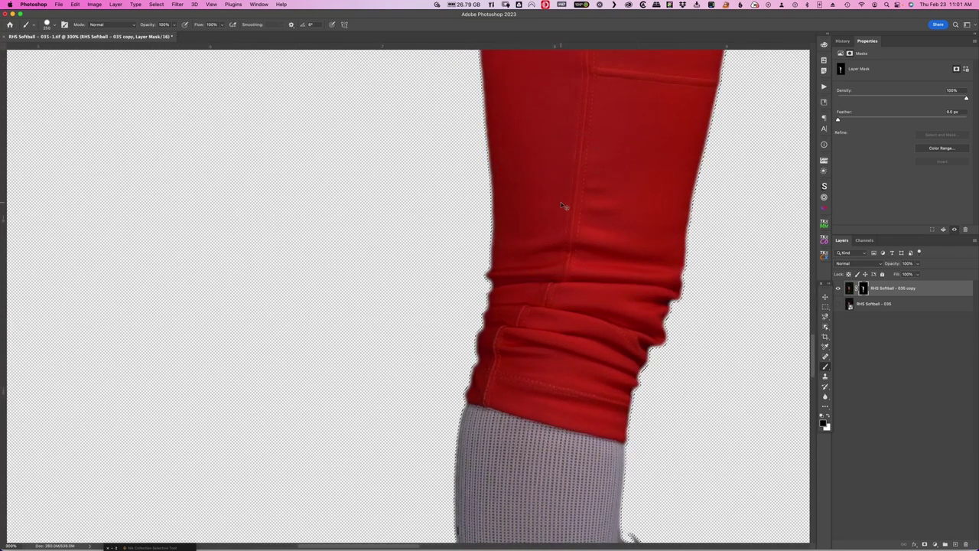
key(super+equal)
key(super+equal)
drag(638, 212, 482, 217)
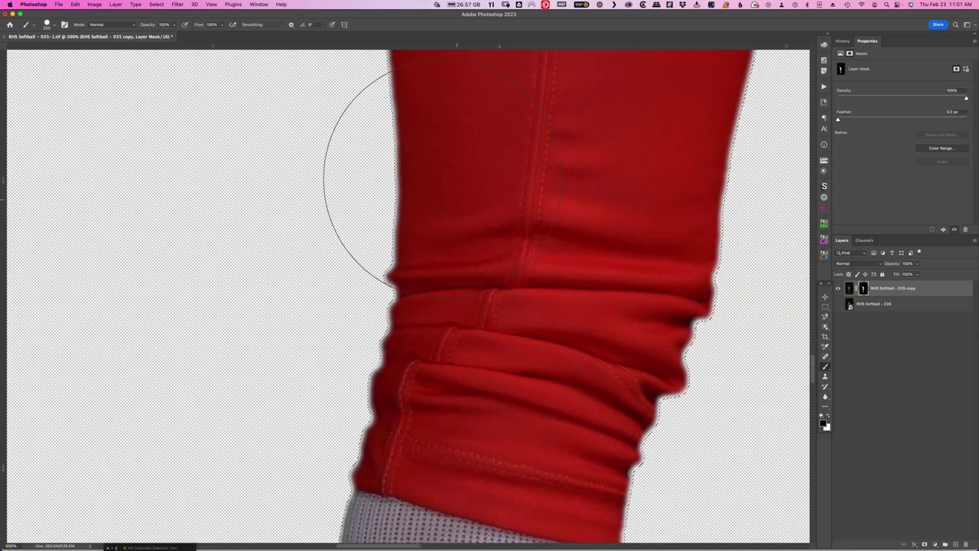
key(bracketleft)
key(bracketleft)
key(bracketleft)
key(bracketleft)
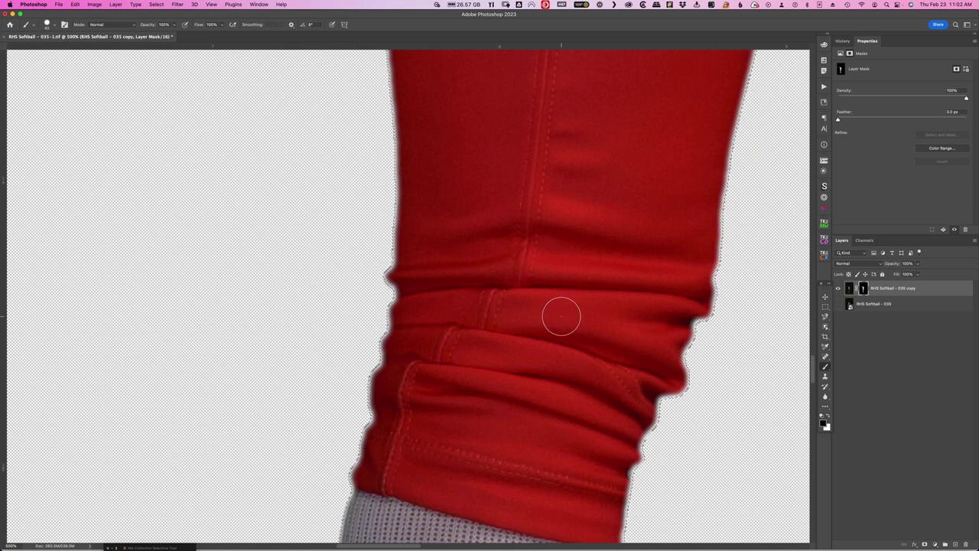
Step: Clear the selection around the player
key(super+minus)
key(super+minus)
key(super+minus)
key(super+minus)
key(super+minus)
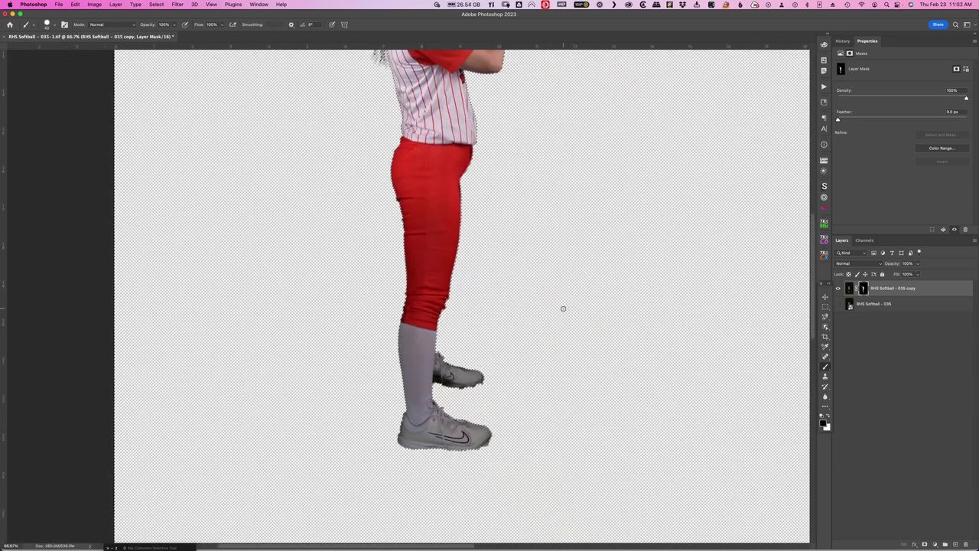
scroll(559, 187, up, 5)
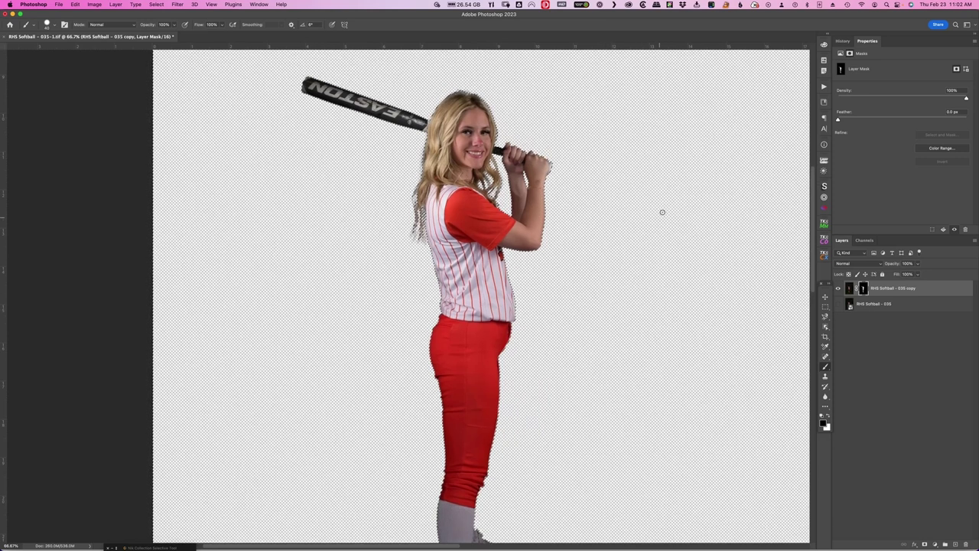
key(super+a)
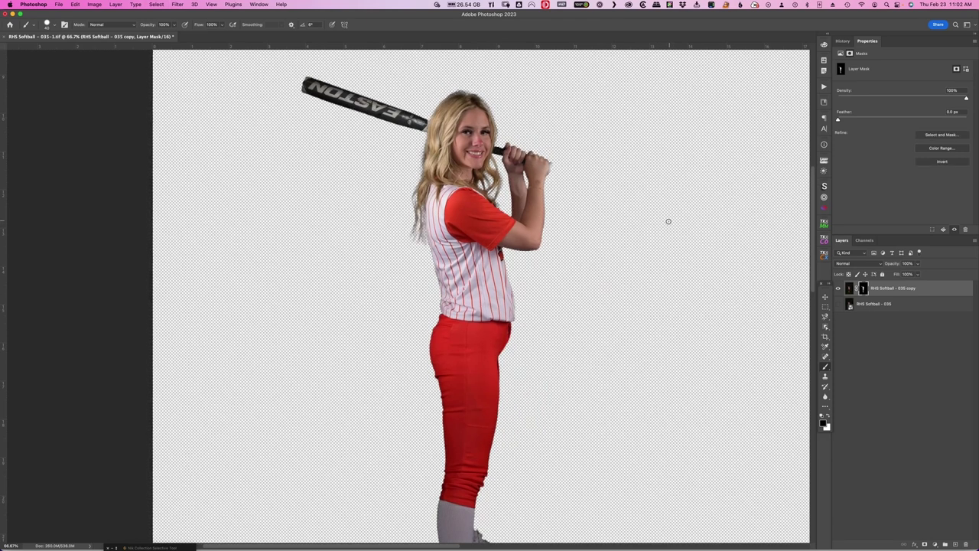